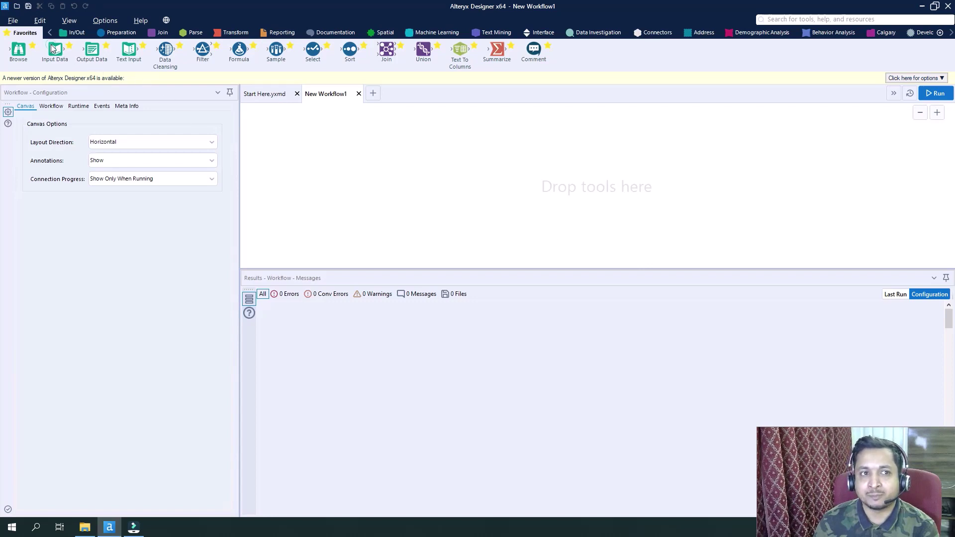
Step: Add an Input Data tool reading Sales Data.csv and run it to load 43 records
{"action": "left_click_drag", "start_coordinate": [55, 50], "coordinate": [366, 169]}
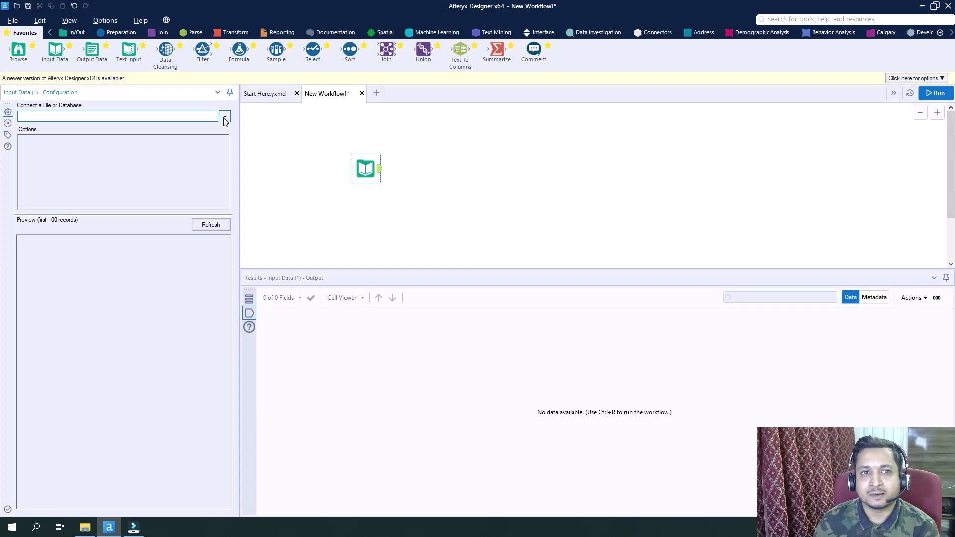
{"action": "left_click", "coordinate": [224, 118]}
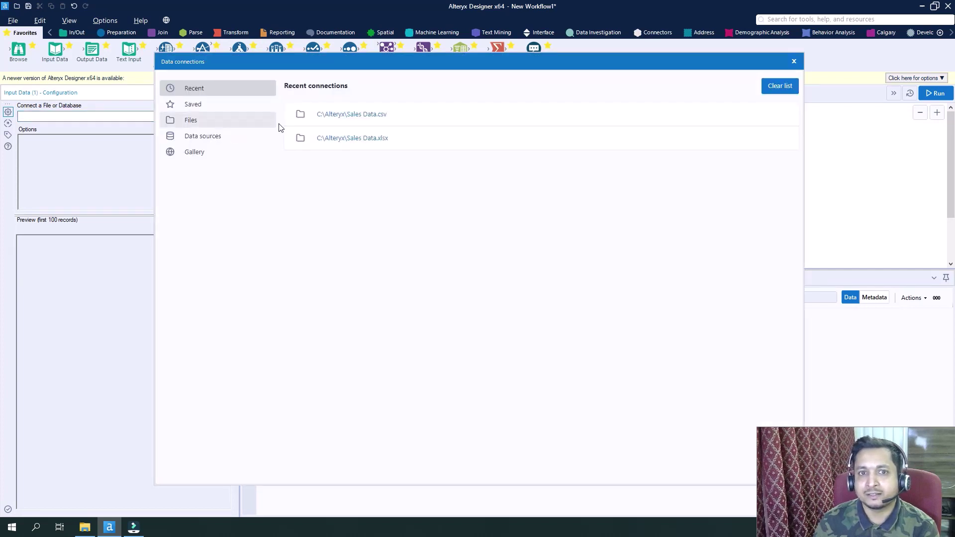
{"action": "left_click", "coordinate": [360, 115]}
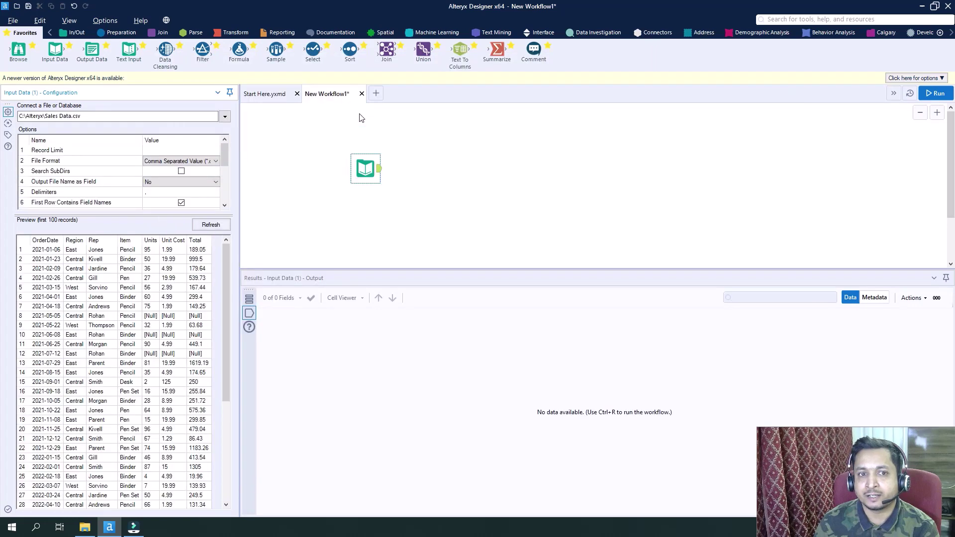
{"action": "left_click", "coordinate": [936, 93]}
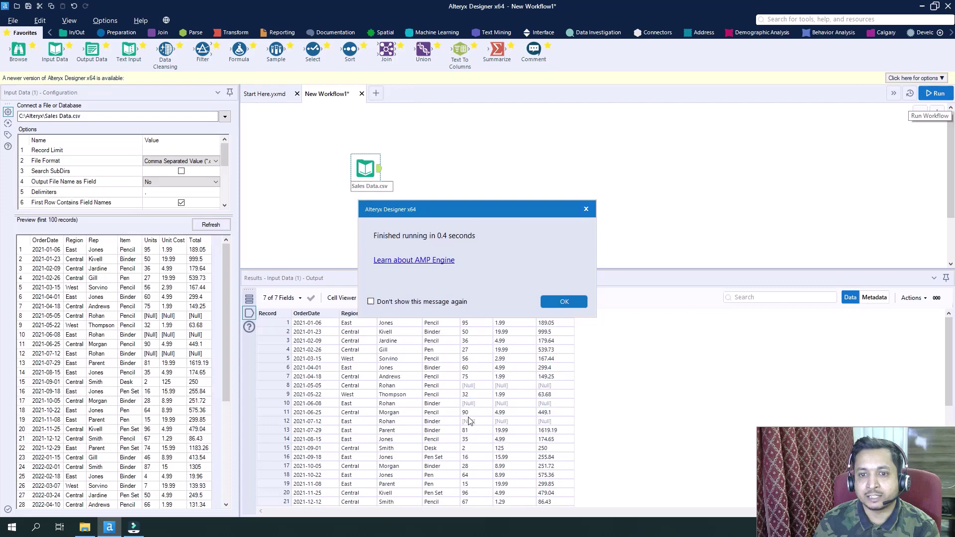
{"action": "left_click", "coordinate": [569, 303]}
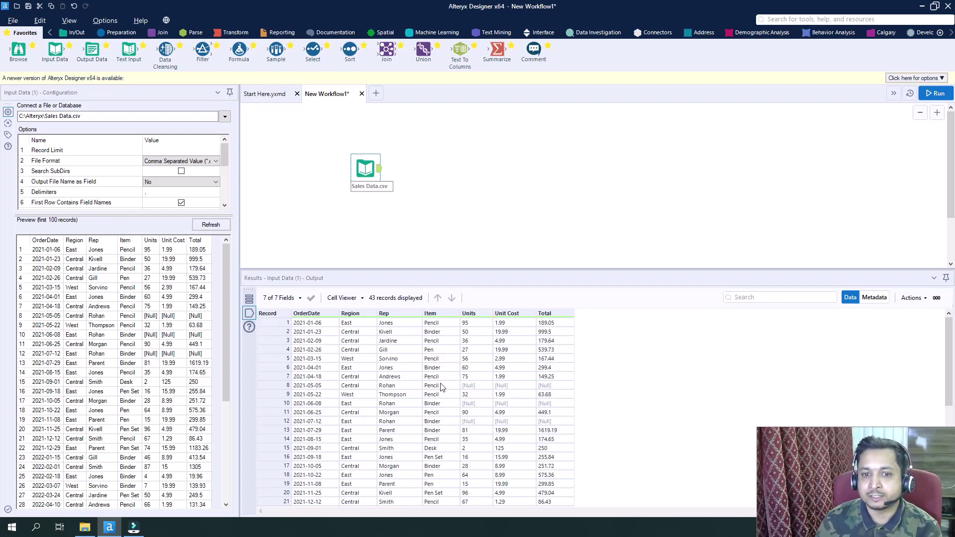
Step: Review the 43 records and place a Formula tool after the input
{"action": "scroll", "coordinate": [439, 379], "scroll_direction": "down", "scroll_amount": 7}
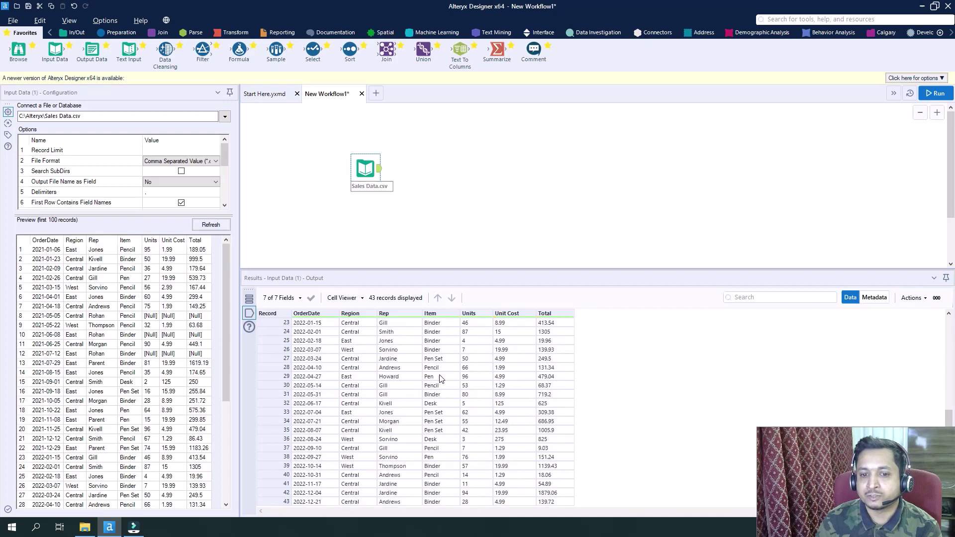
{"action": "scroll", "coordinate": [440, 381], "scroll_direction": "up", "scroll_amount": 7}
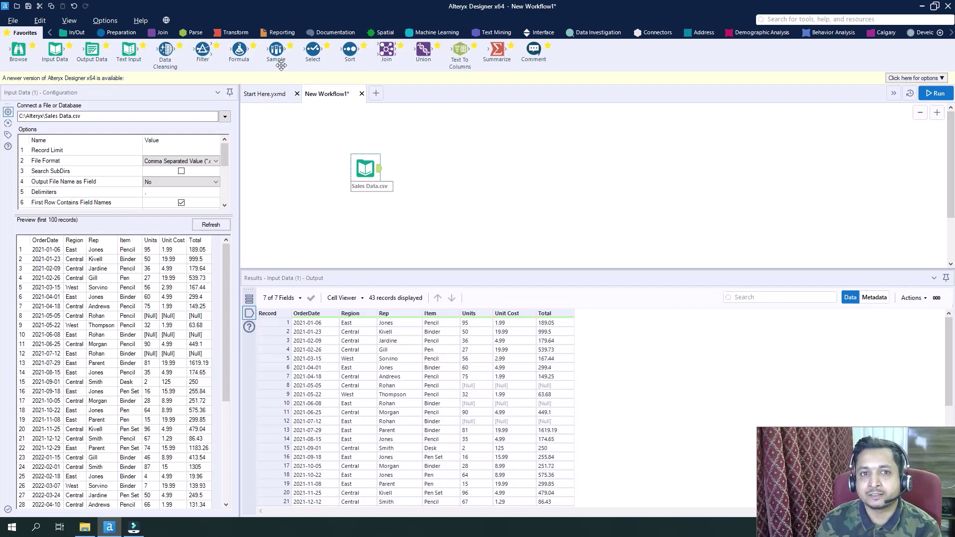
{"action": "left_click_drag", "start_coordinate": [238, 49], "coordinate": [428, 171]}
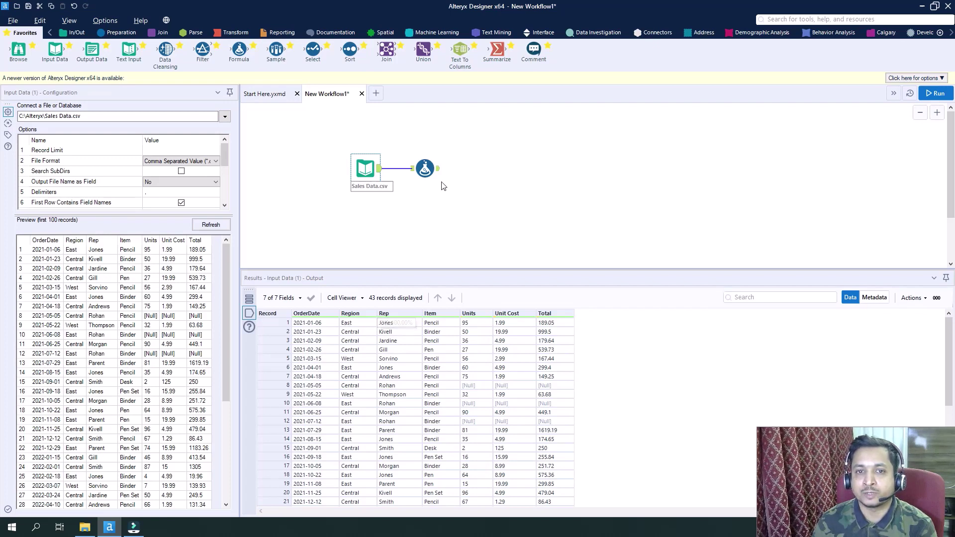
Step: Add a new Formula output column named RepRegion
{"action": "left_click", "coordinate": [426, 167]}
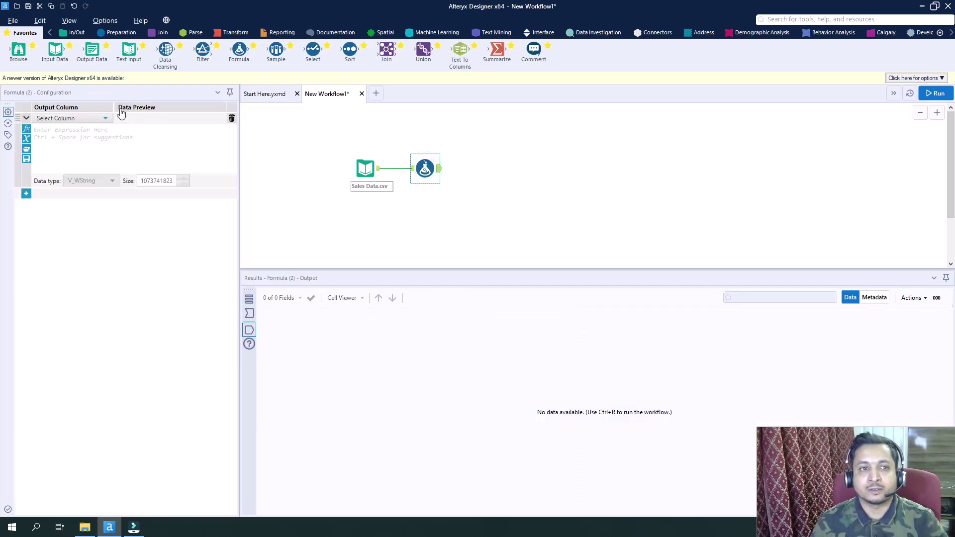
{"action": "left_click", "coordinate": [104, 118]}
{"action": "left_click", "coordinate": [74, 130]}
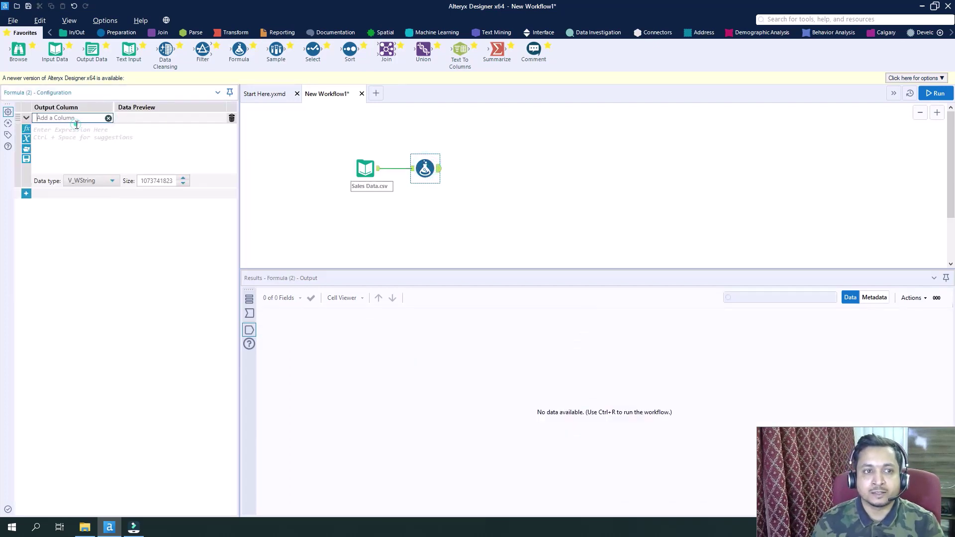
{"action": "type", "text": "Region"}
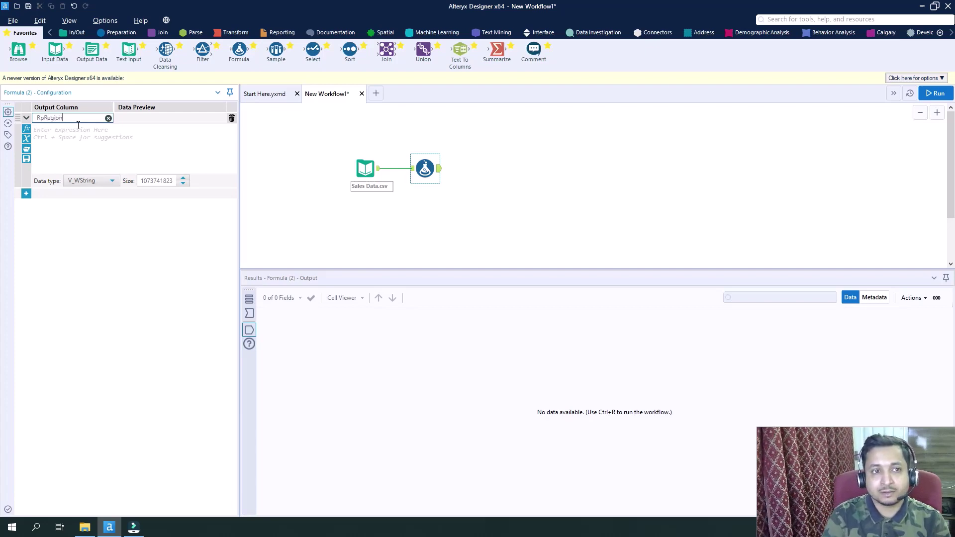
{"action": "double_click", "coordinate": [41, 117]}
{"action": "left_click", "coordinate": [49, 117]}
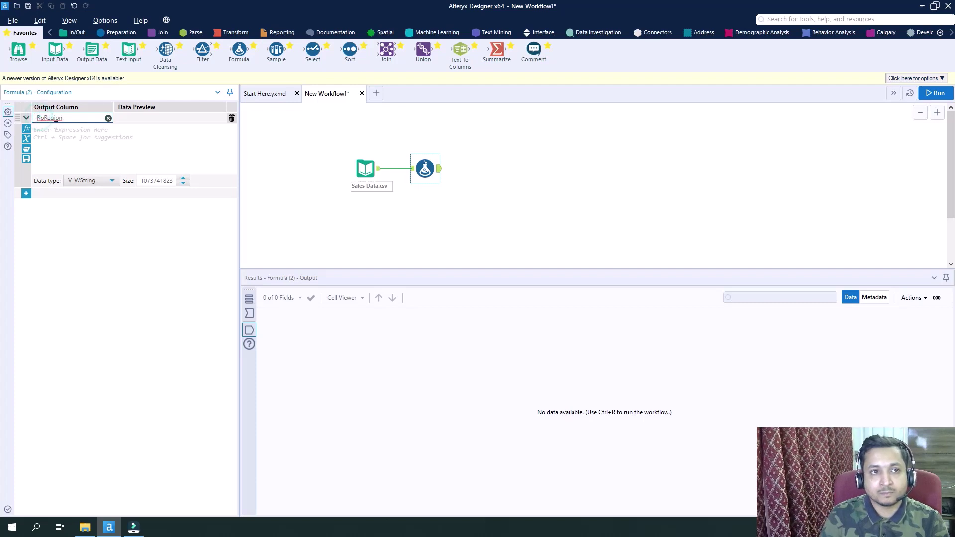
{"action": "key", "text": "BackSpace"}
{"action": "type", "text": "ep"}
Step: Set the RepRegion expression to [Rep]+[Region] and run, giving values like JonesEast
{"action": "left_click", "coordinate": [58, 141]}
{"action": "type", "text": "["}
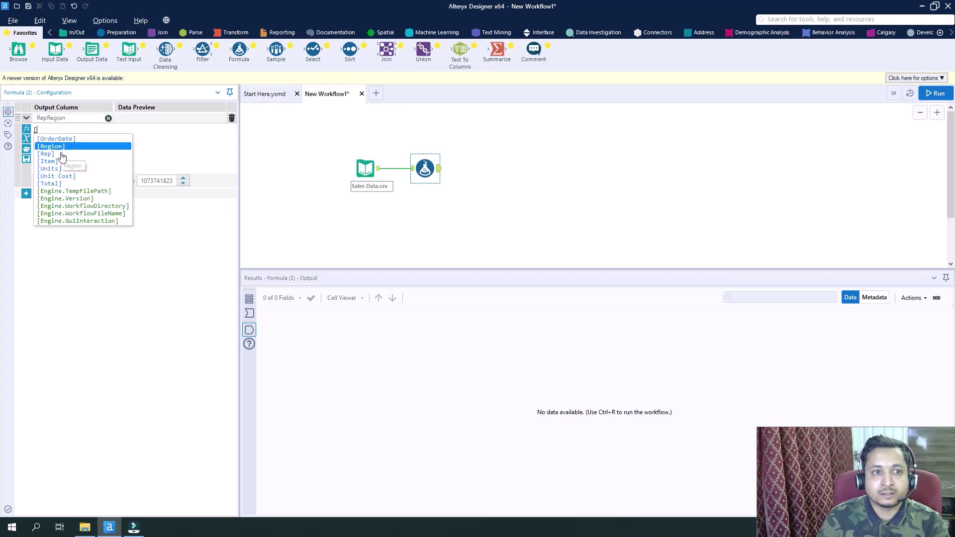
{"action": "left_click", "coordinate": [60, 153]}
{"action": "double_click", "coordinate": [60, 153]}
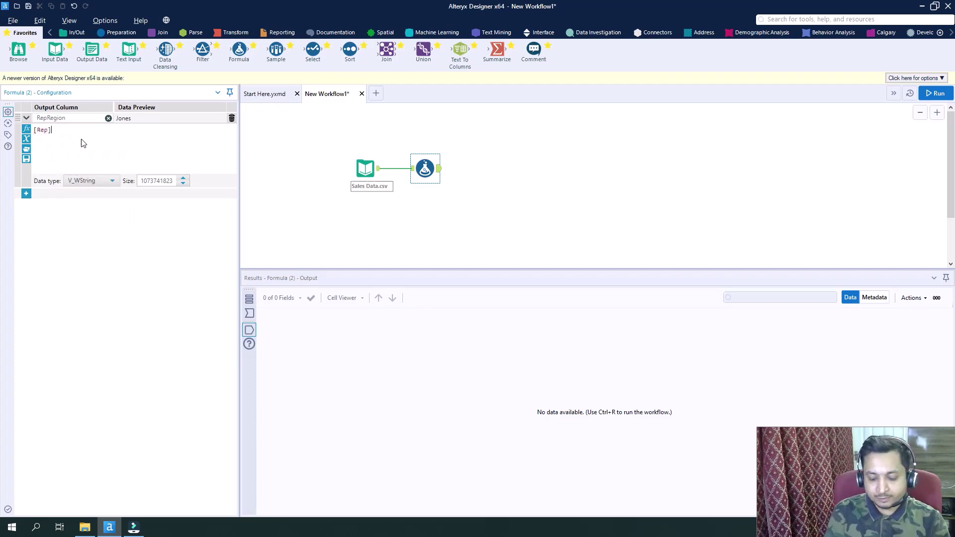
{"action": "type", "text": "+["}
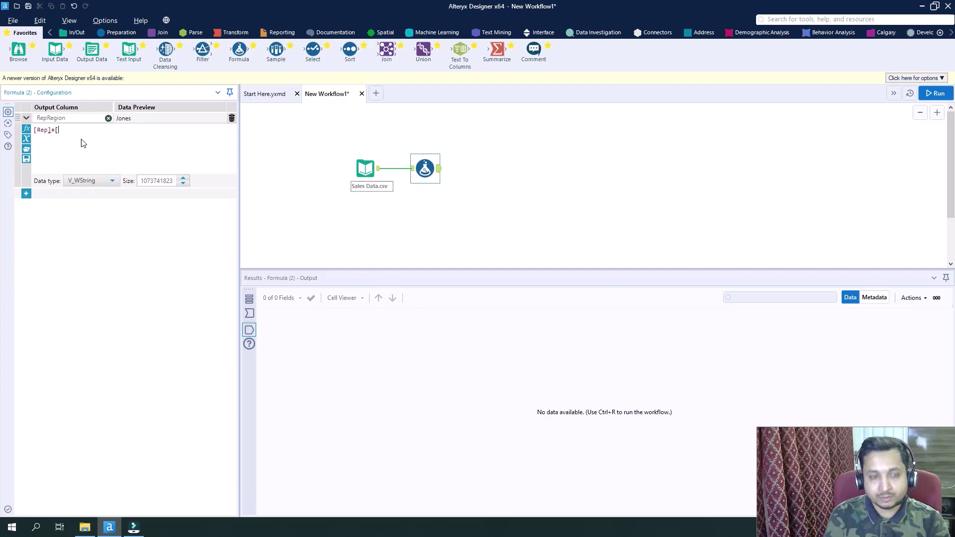
{"action": "type", "text": "r"}
{"action": "double_click", "coordinate": [81, 140]}
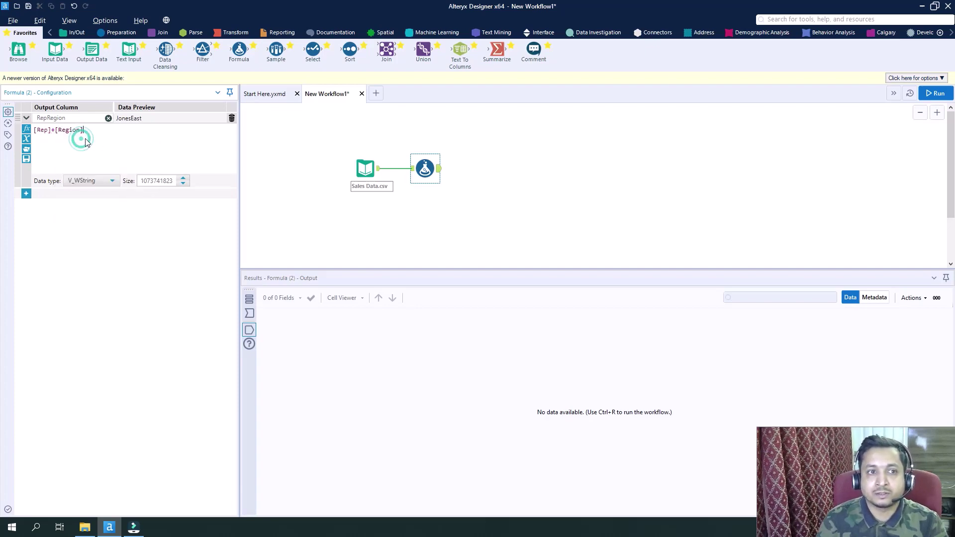
{"action": "left_click", "coordinate": [938, 94]}
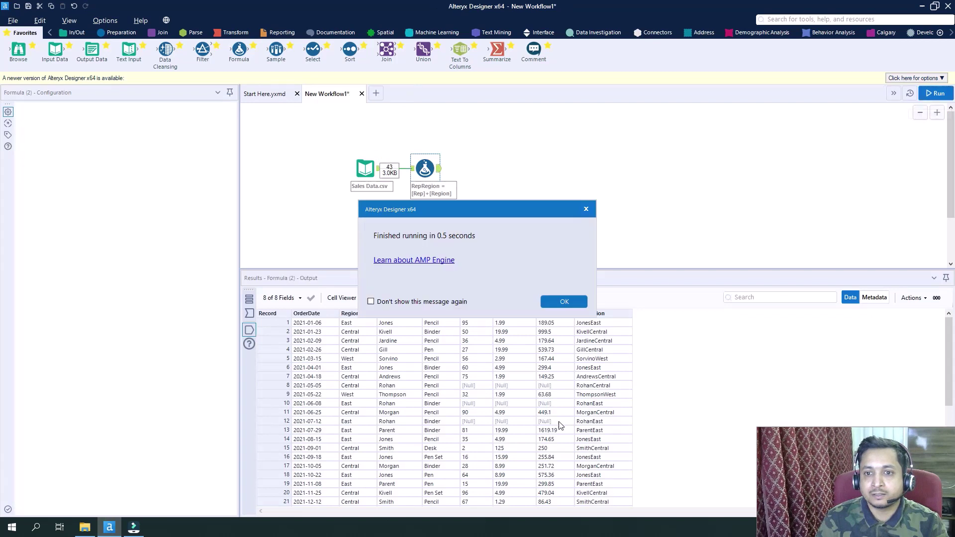
{"action": "left_click", "coordinate": [580, 301]}
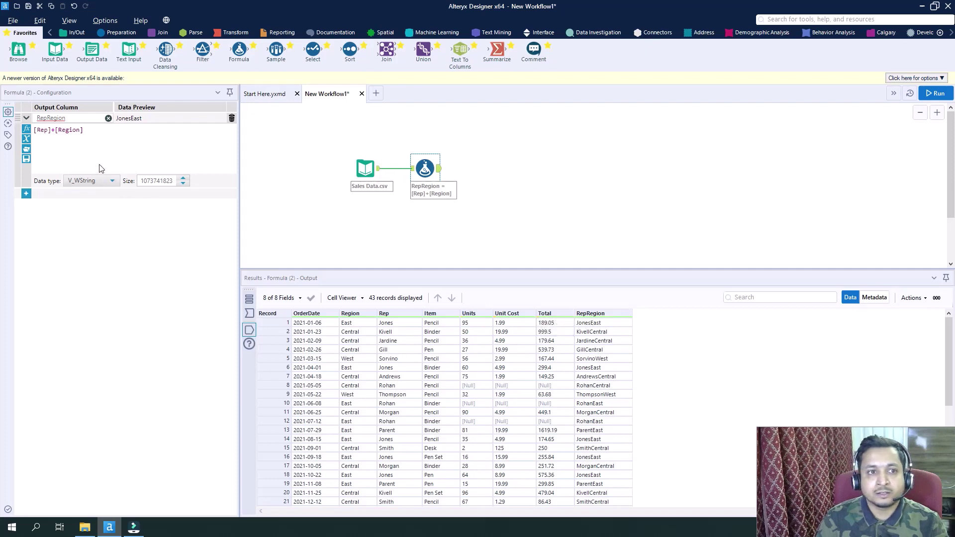
Step: Change the expression to [Rep]+" "+[Region] and rerun for values like Jones East
{"action": "left_click", "coordinate": [55, 129]}
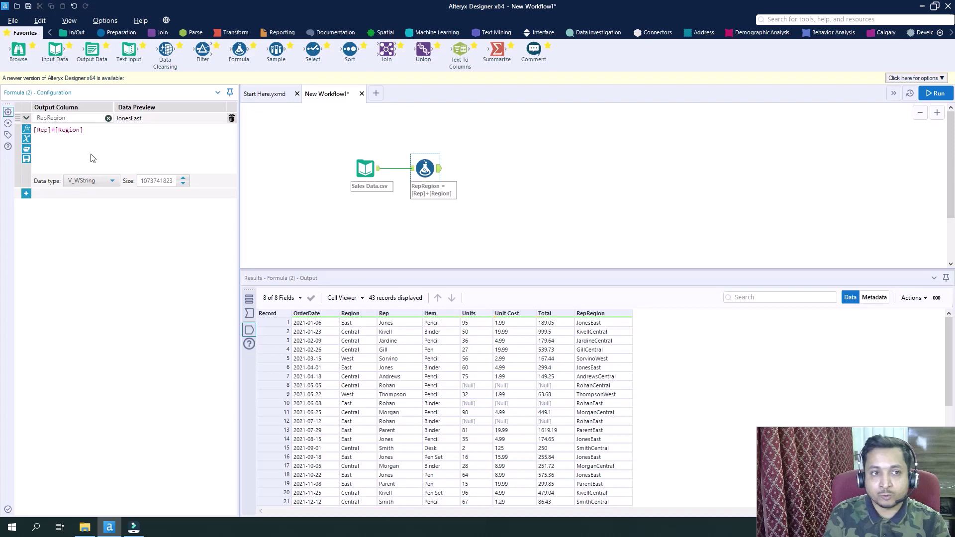
{"action": "type", "text": "\" \"+"}
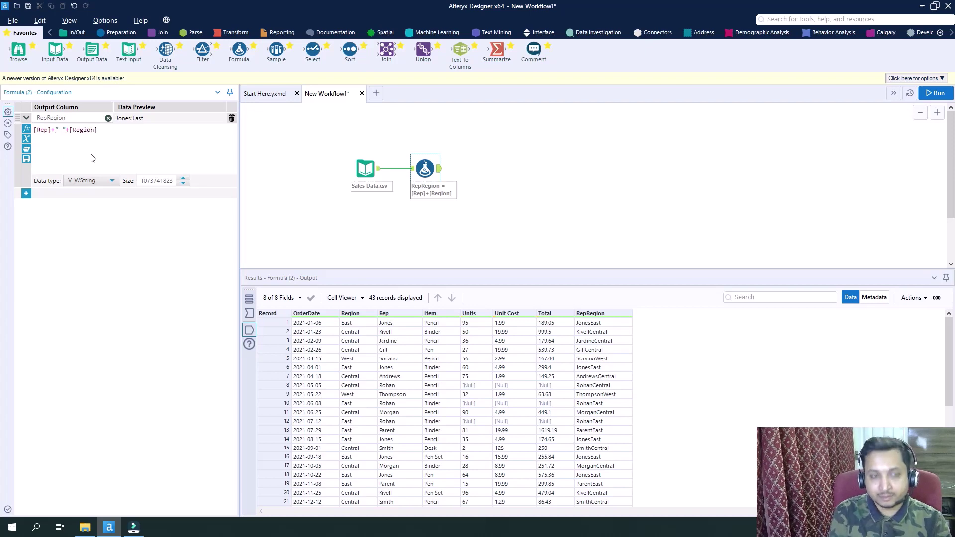
{"action": "left_click", "coordinate": [932, 97]}
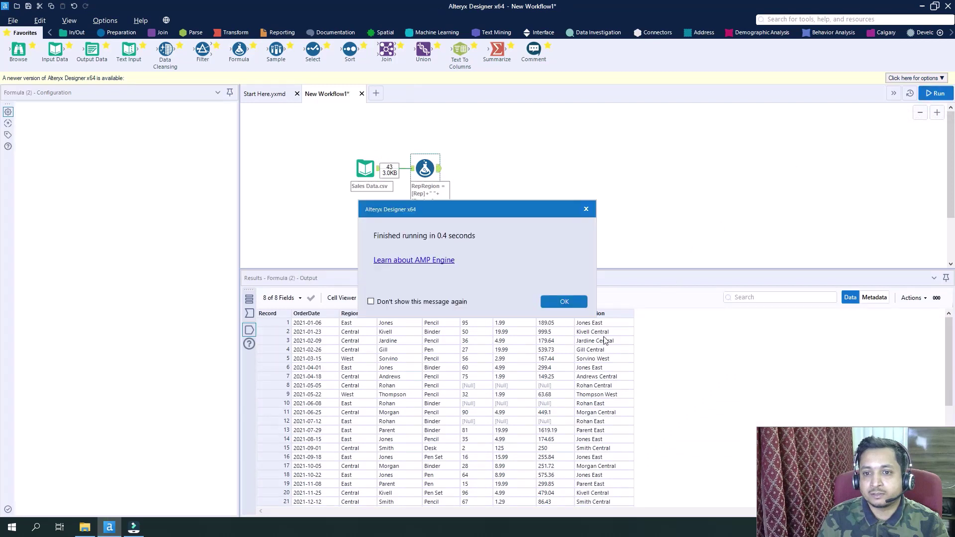
{"action": "left_click", "coordinate": [563, 301]}
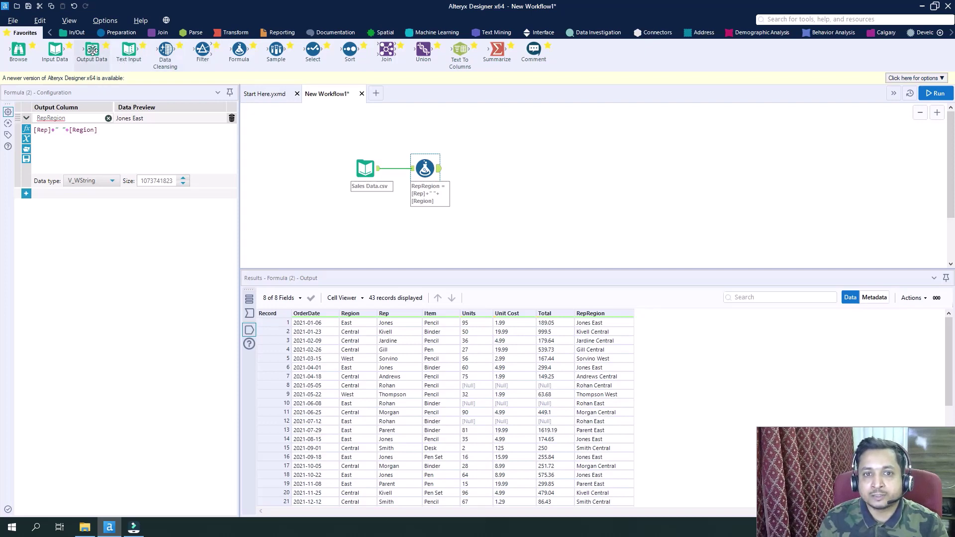
Step: Add an Output Data tool overwriting C:\Alteryx\Sales Data.csv as CSV and run the workflow
{"action": "left_click_drag", "start_coordinate": [92, 49], "coordinate": [489, 168]}
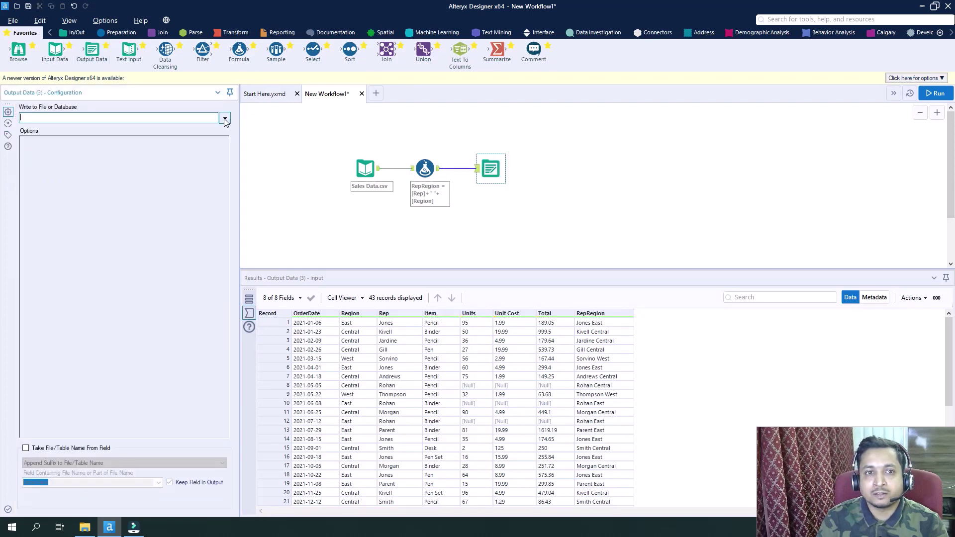
{"action": "left_click", "coordinate": [224, 119]}
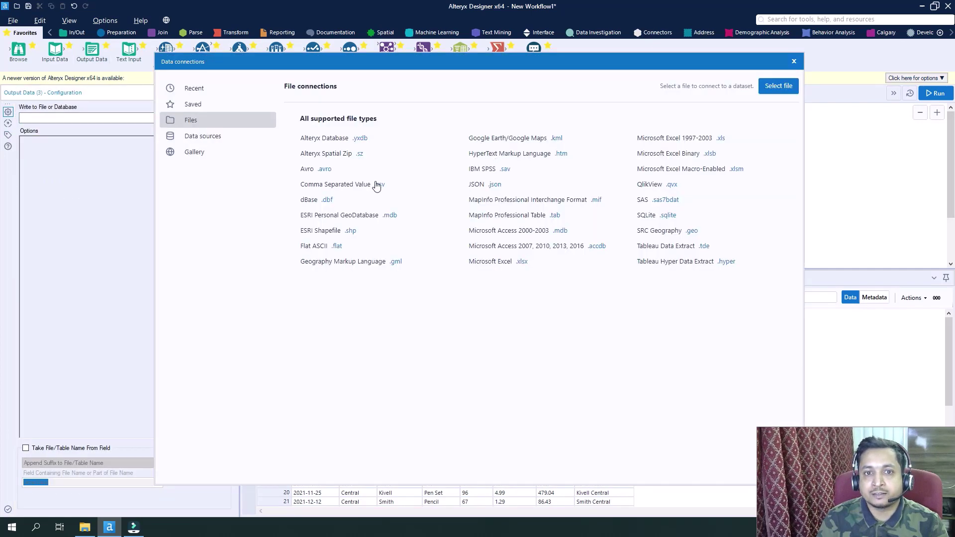
{"action": "left_click", "coordinate": [377, 186]}
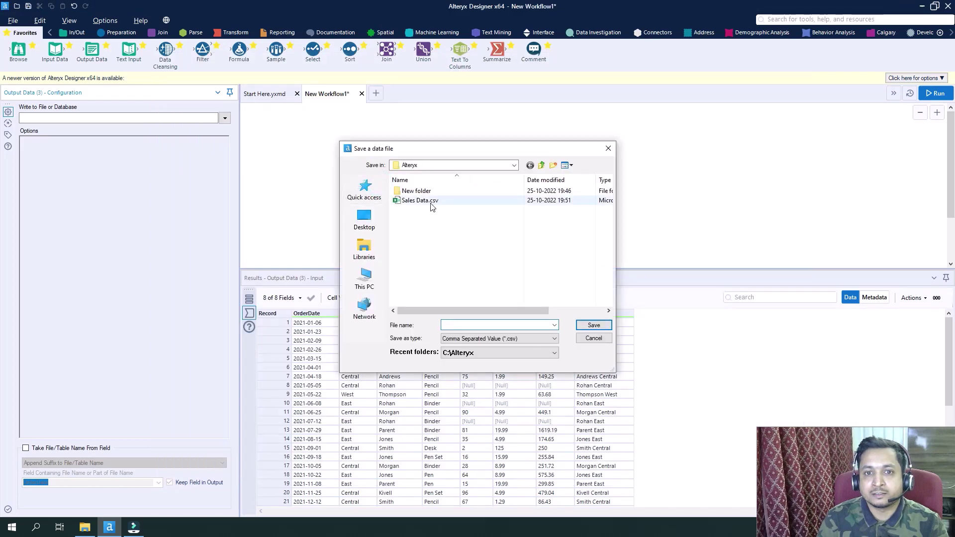
{"action": "left_click", "coordinate": [431, 203]}
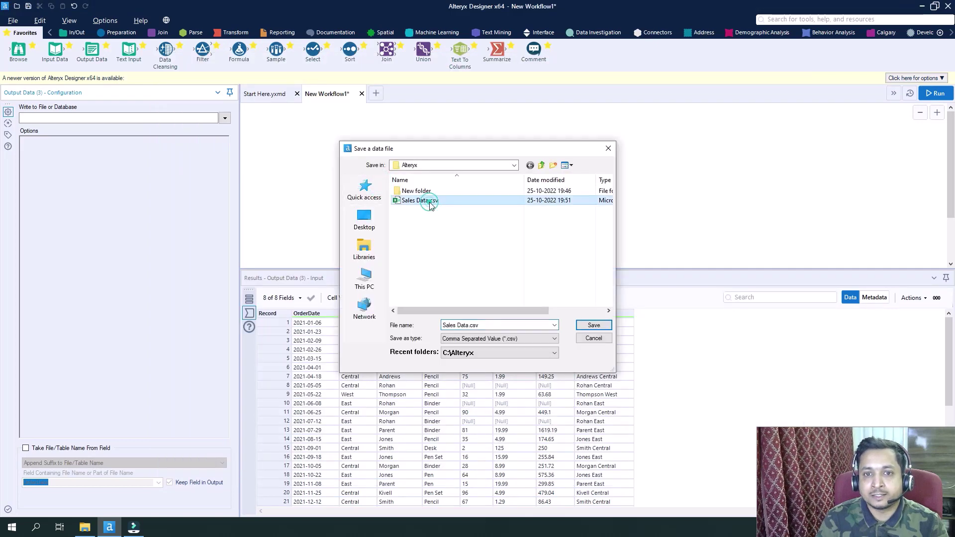
{"action": "left_click", "coordinate": [595, 326]}
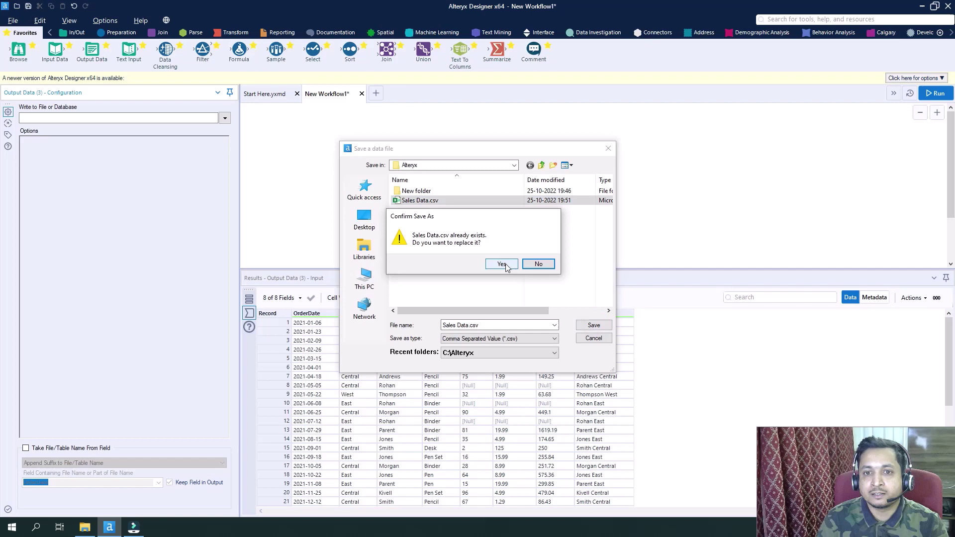
{"action": "left_click", "coordinate": [503, 265]}
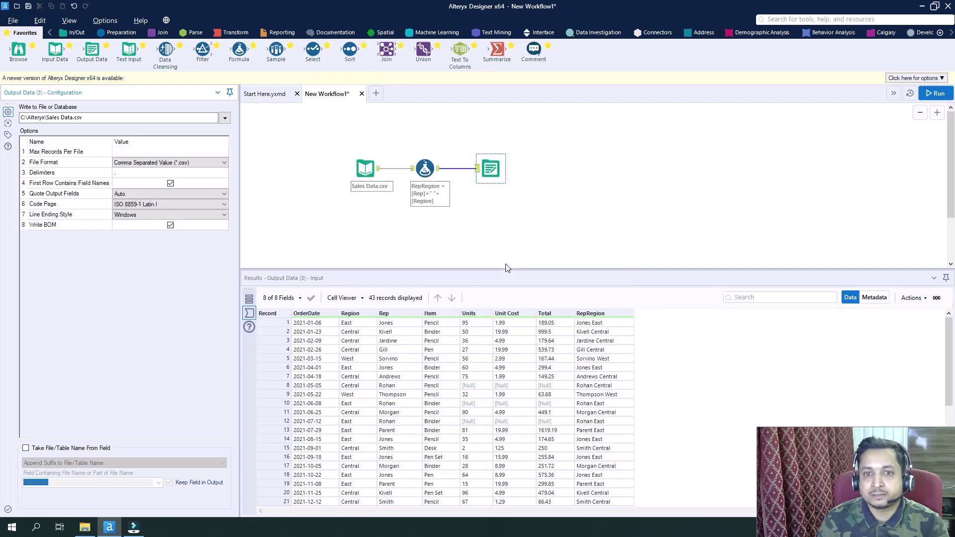
{"action": "left_click", "coordinate": [936, 94]}
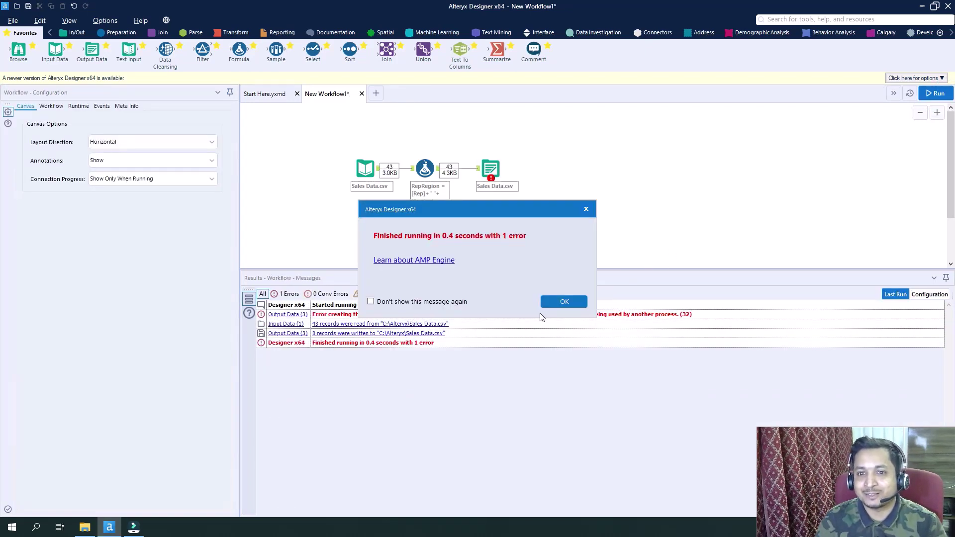
Step: Dismiss the run summary to reveal the Sales Data.csv in-use error
{"action": "left_click", "coordinate": [569, 300]}
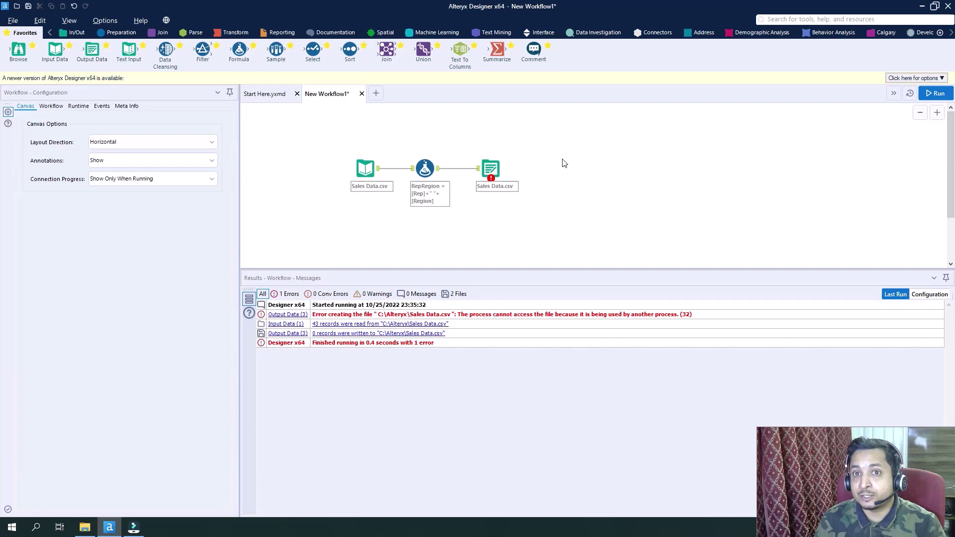
Step: Insert a Block Until Done tool between the Formula and Output Data tools
{"action": "left_click", "coordinate": [812, 21]}
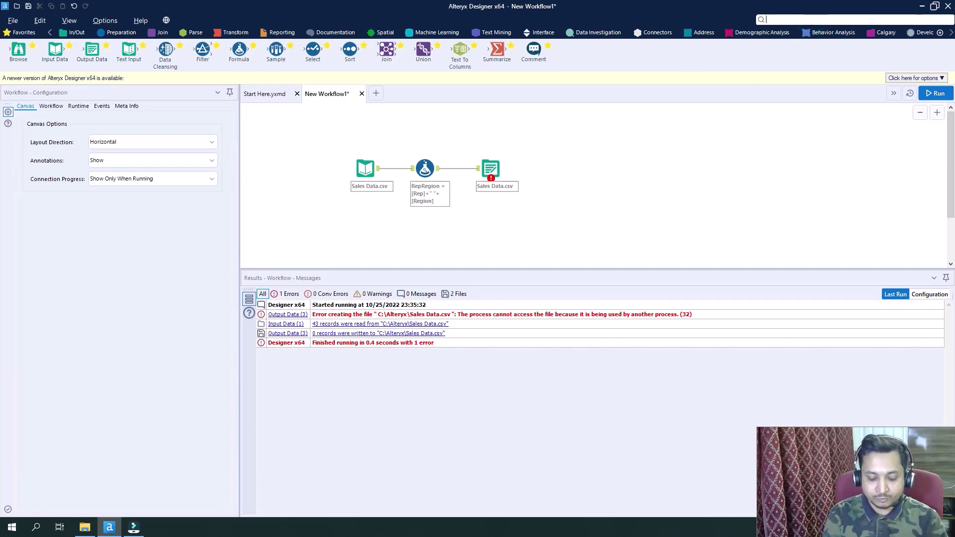
{"action": "type", "text": "bloc"}
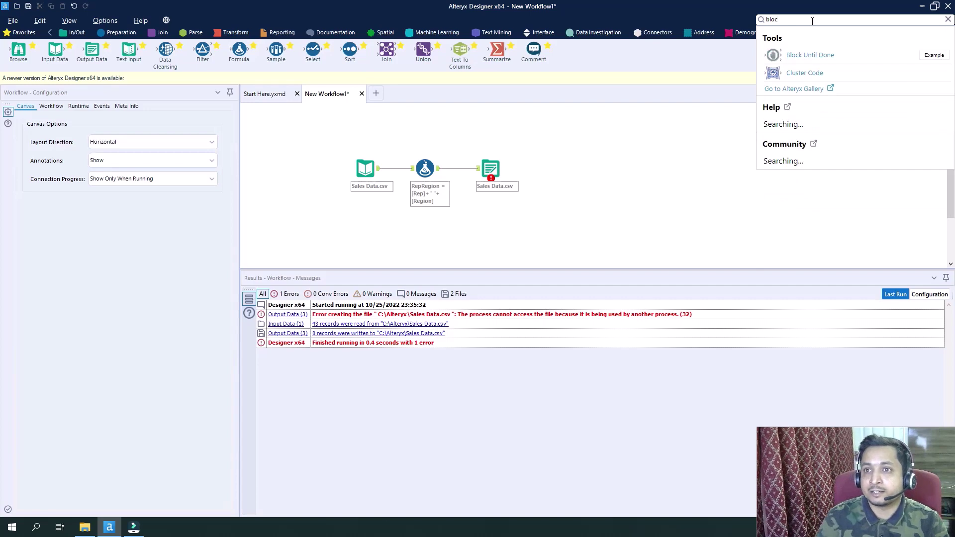
{"action": "left_click_drag", "start_coordinate": [793, 54], "coordinate": [460, 169]}
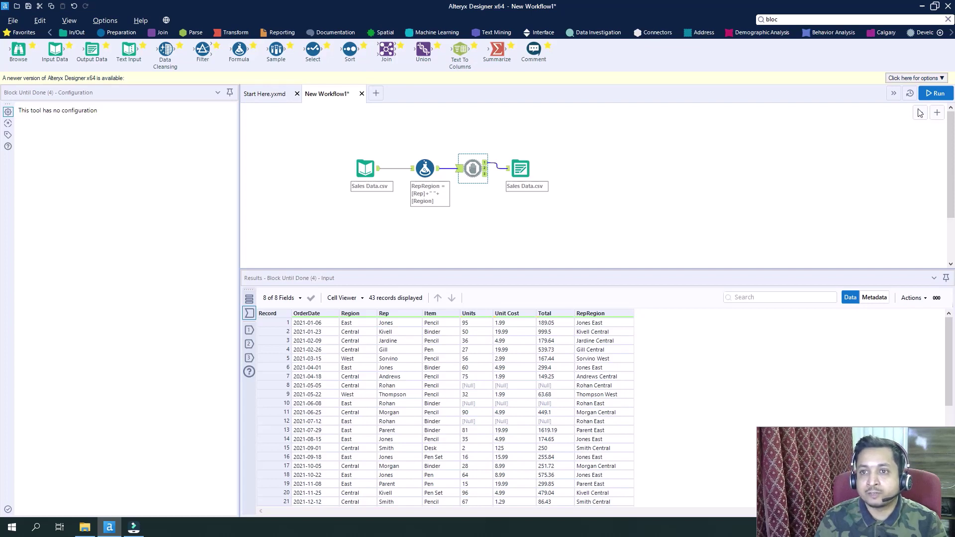
Step: Rerun to write 43 records, then open Sales Data.csv from its folder
{"action": "left_click", "coordinate": [934, 93]}
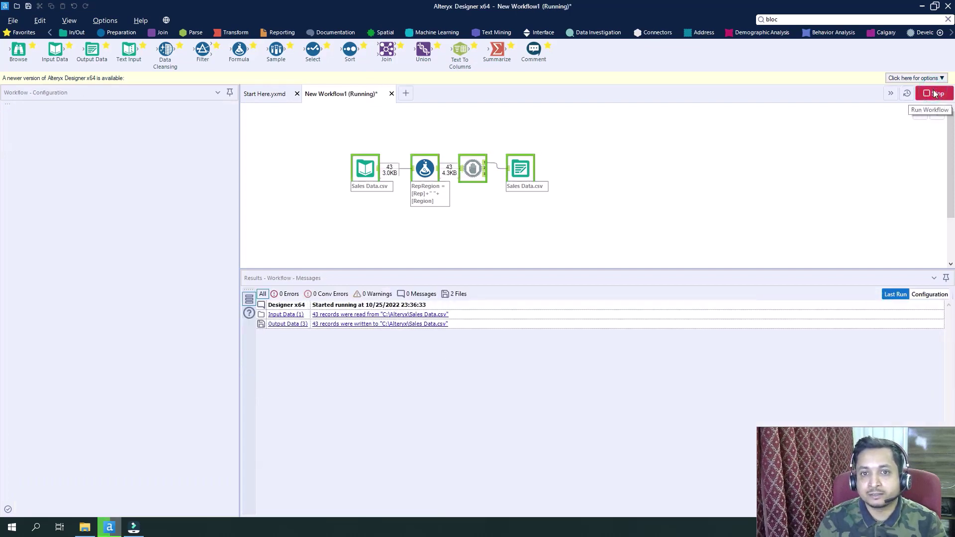
{"action": "left_click", "coordinate": [472, 170]}
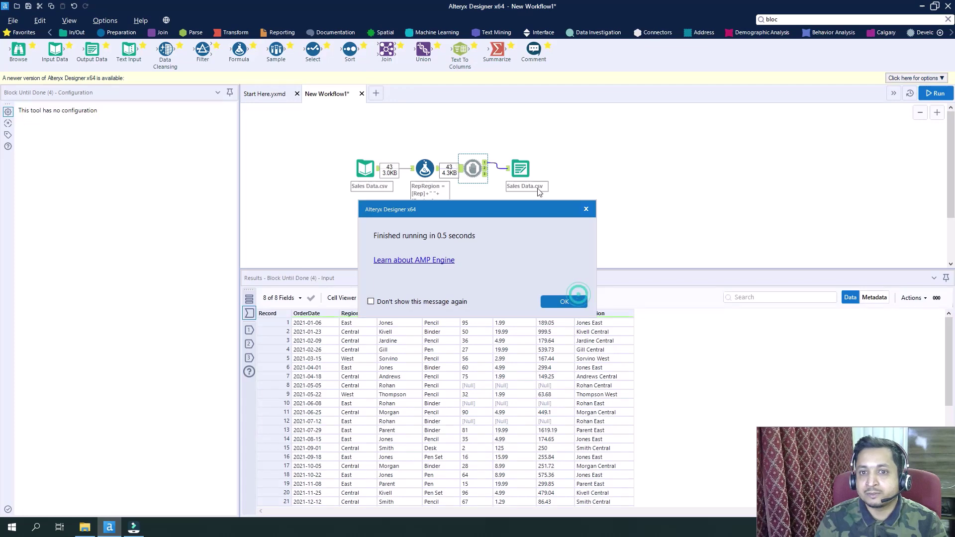
{"action": "left_click", "coordinate": [552, 302]}
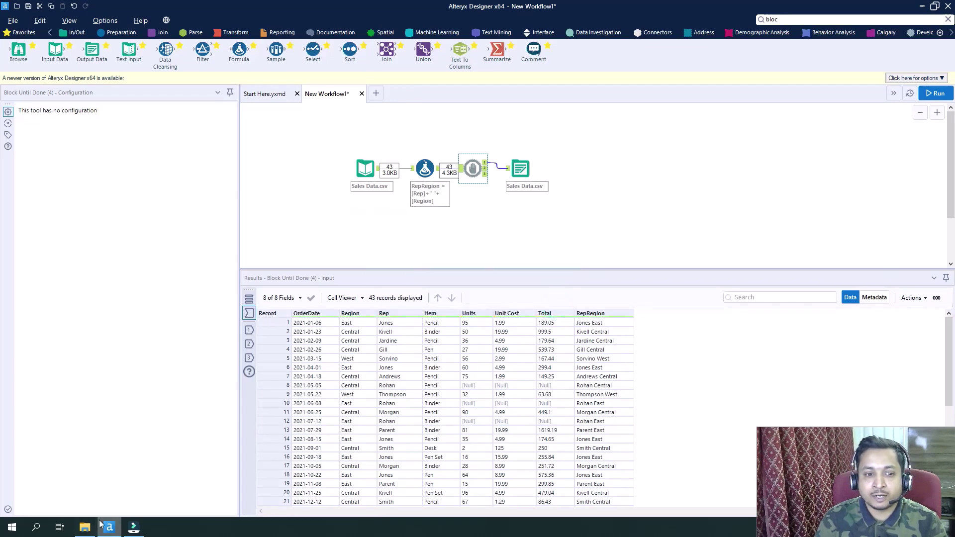
{"action": "left_click", "coordinate": [85, 527]}
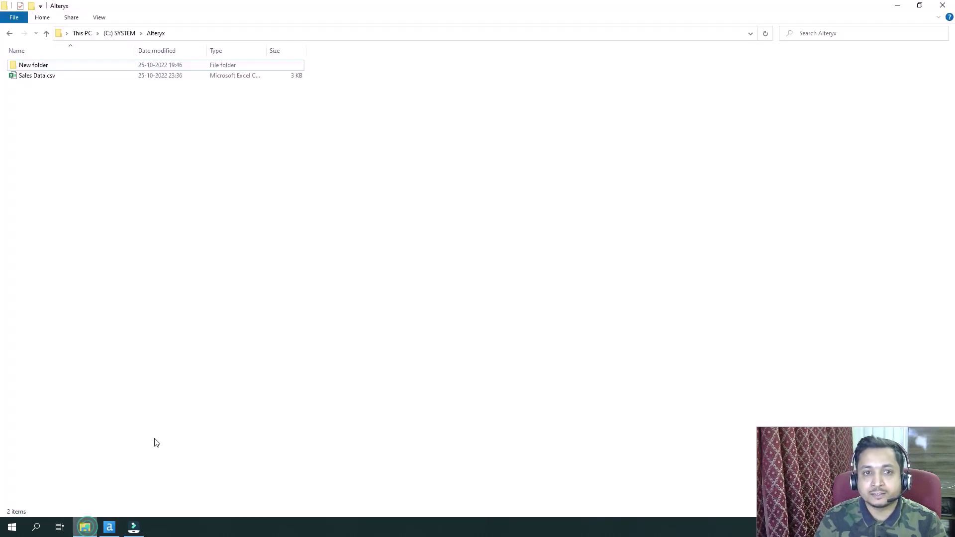
{"action": "left_click", "coordinate": [65, 77]}
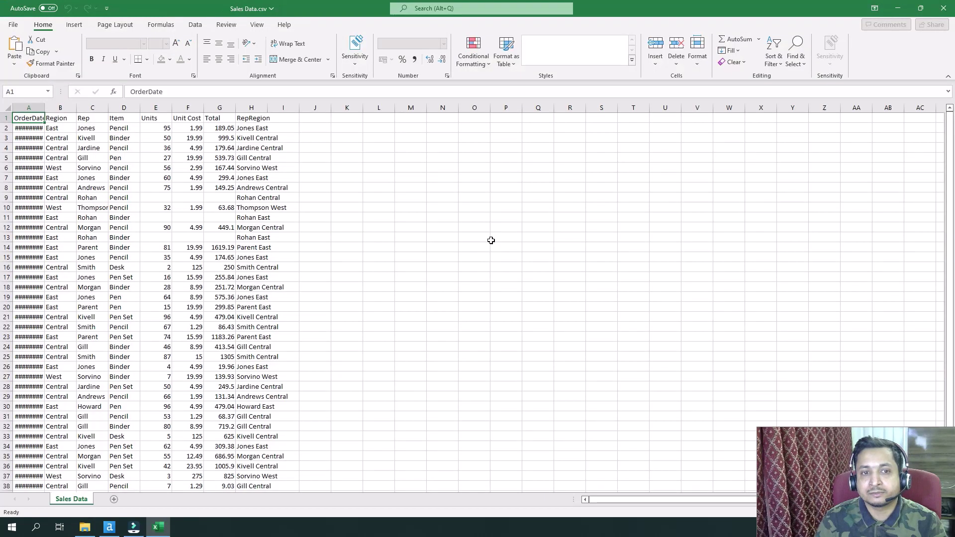
Step: Inspect the RepRegion values in column H, then close Excel without saving
{"action": "left_click_drag", "start_coordinate": [266, 110], "coordinate": [291, 109]}
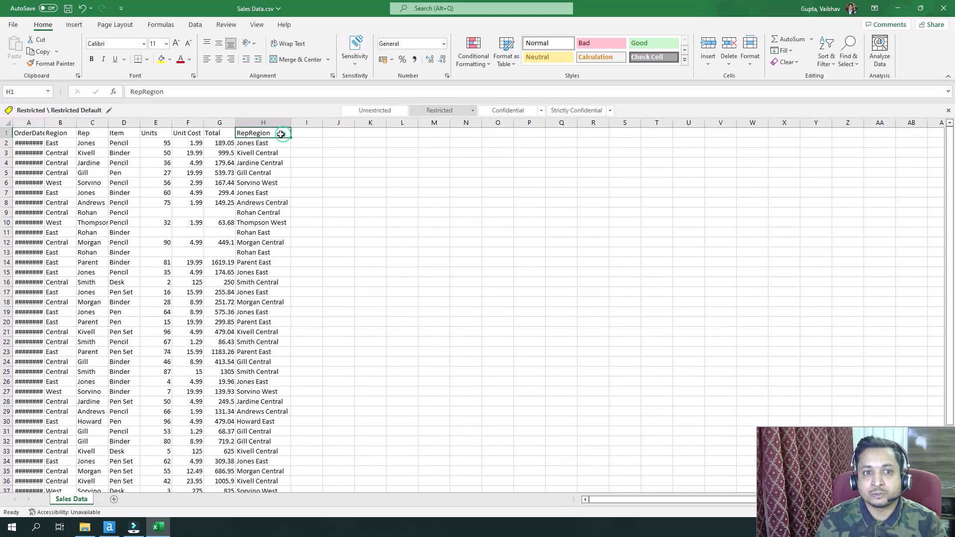
{"action": "left_click_drag", "start_coordinate": [248, 130], "coordinate": [289, 484]}
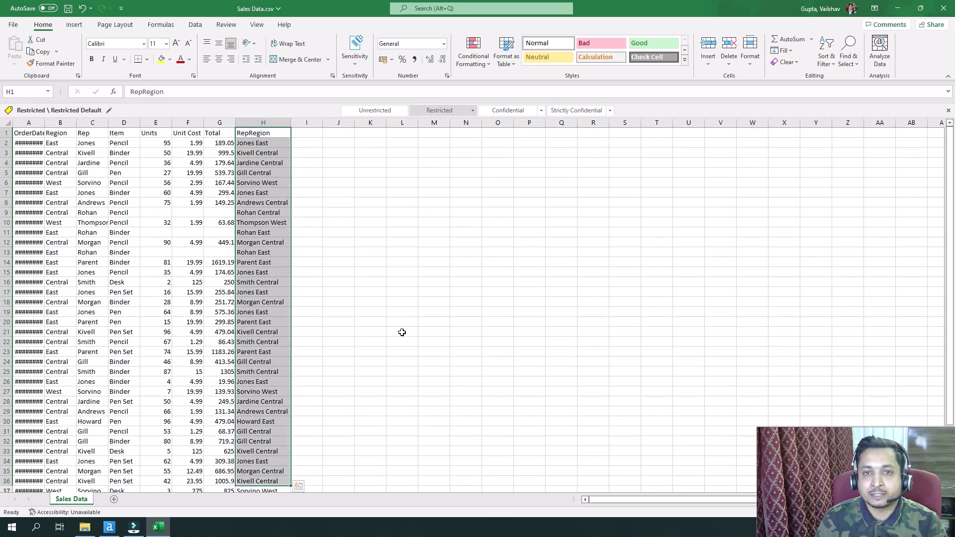
{"action": "left_click", "coordinate": [949, 5]}
{"action": "left_click", "coordinate": [477, 275]}
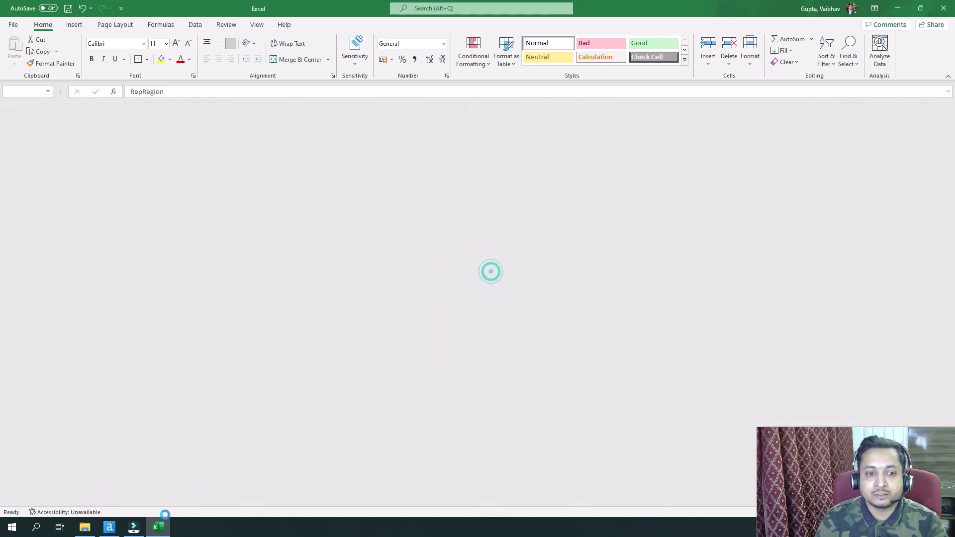
{"action": "key", "text": "alt+Tab"}
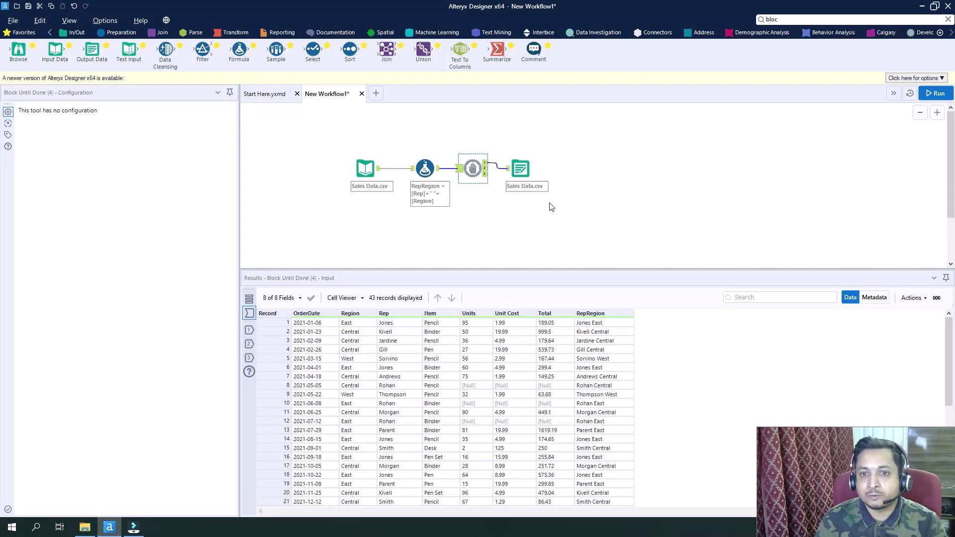